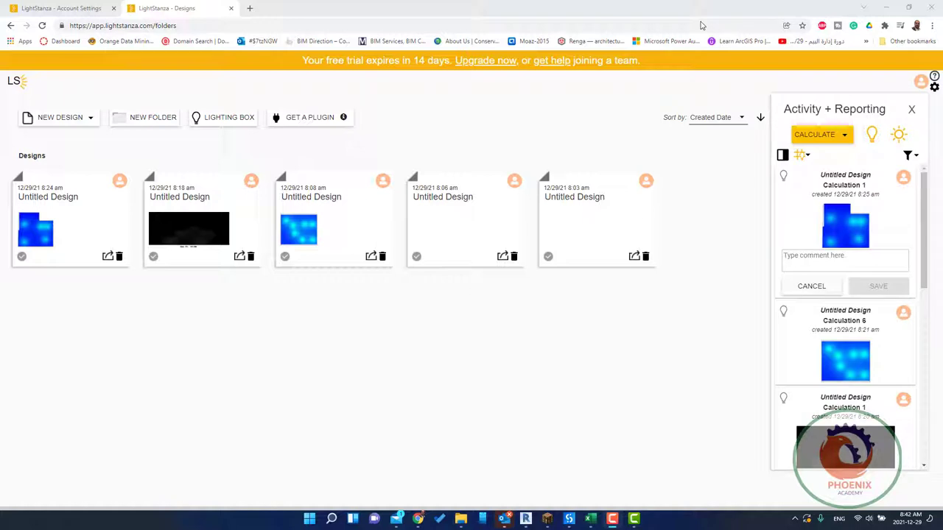
Create a new Untitled Design from a blank Canvas.
click(85, 118)
mouse_move(71, 173)
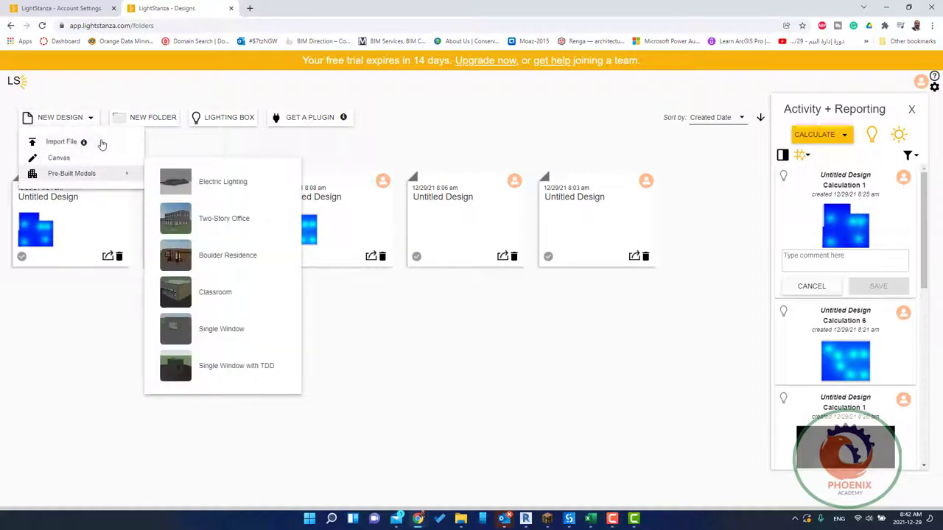
click(60, 158)
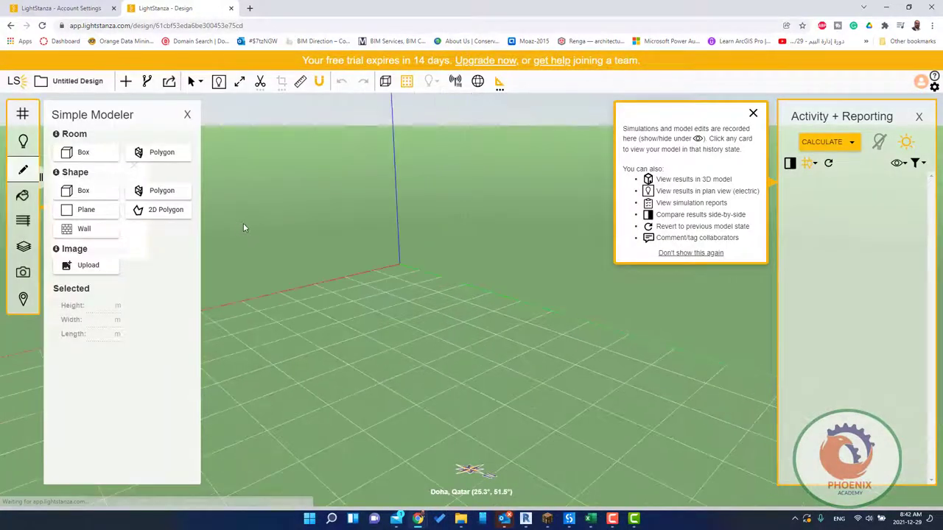
Draw the L-shaped 24.36 × 28.06 m, 3.05 m-high room polygon from the origin, then show Illuminance Grids.
drag(533, 309, 362, 296)
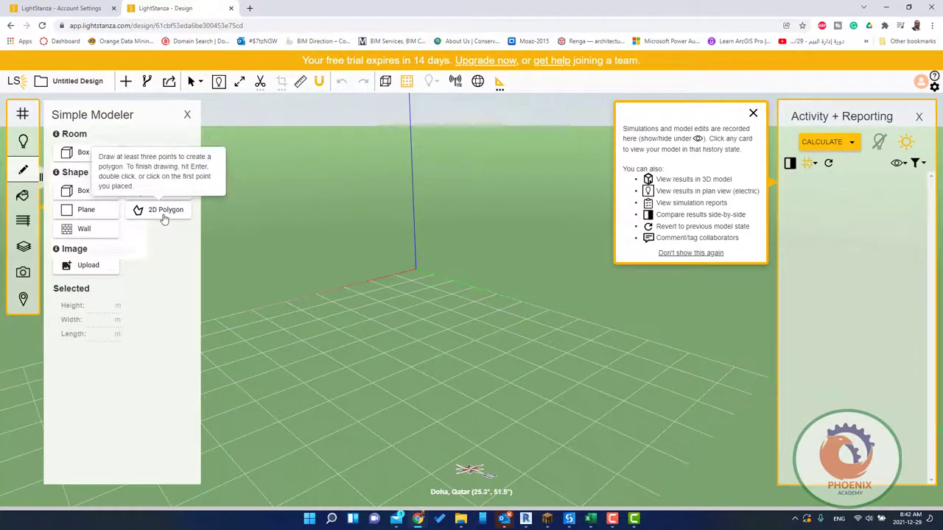
click(160, 190)
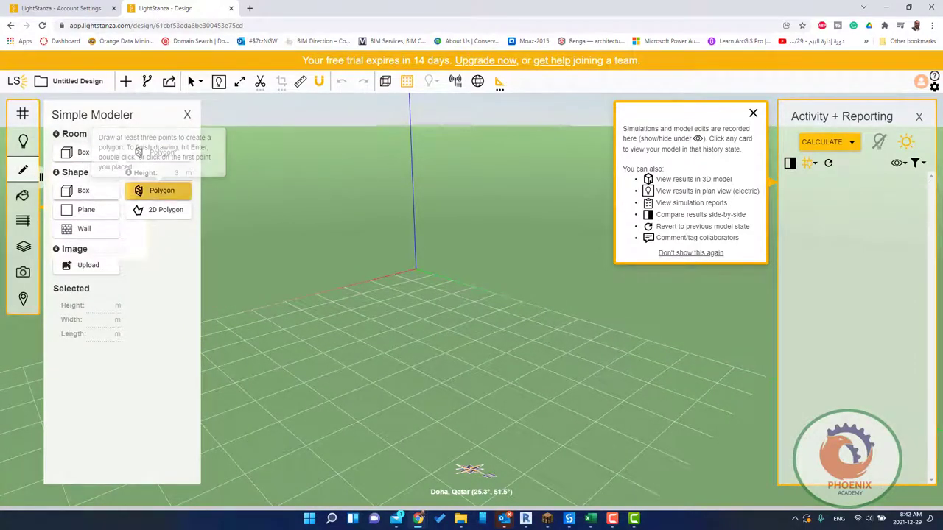
click(417, 271)
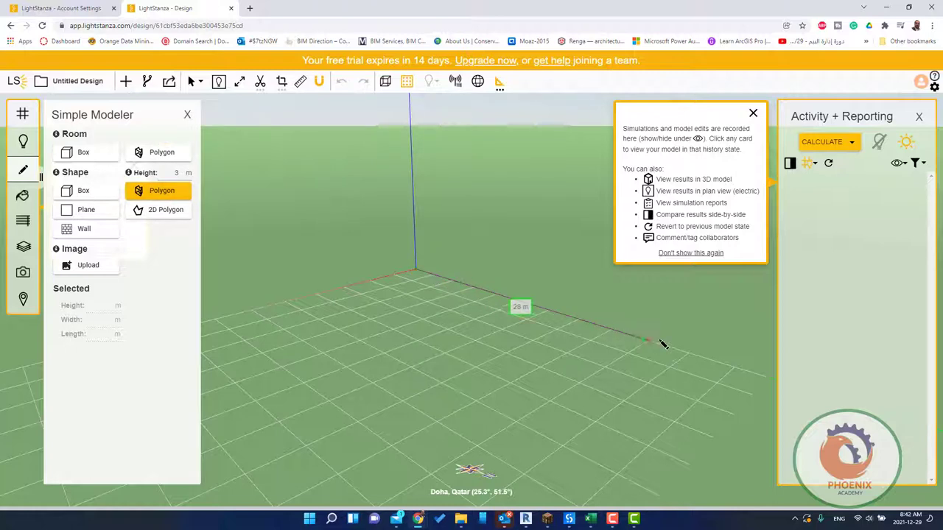
click(661, 344)
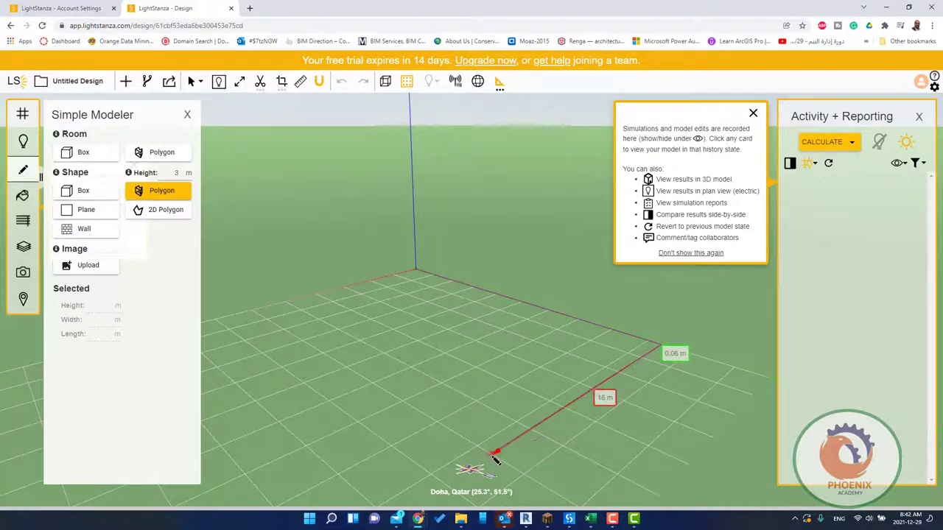
click(492, 454)
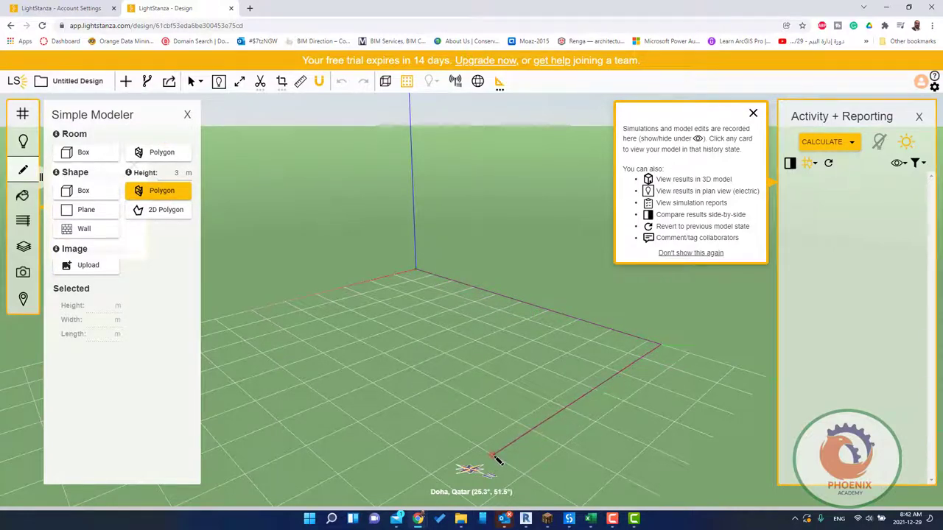
click(279, 421)
middle_drag(252, 346, 442, 388)
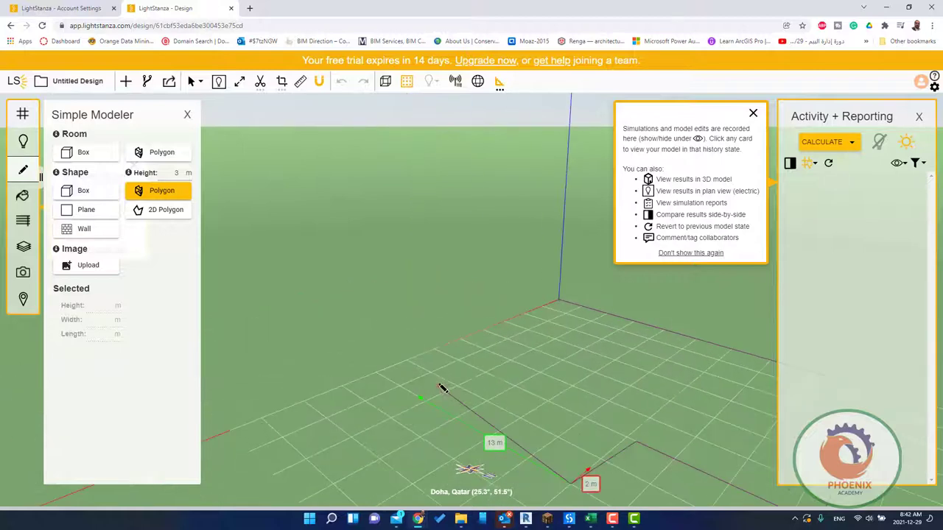
click(559, 302)
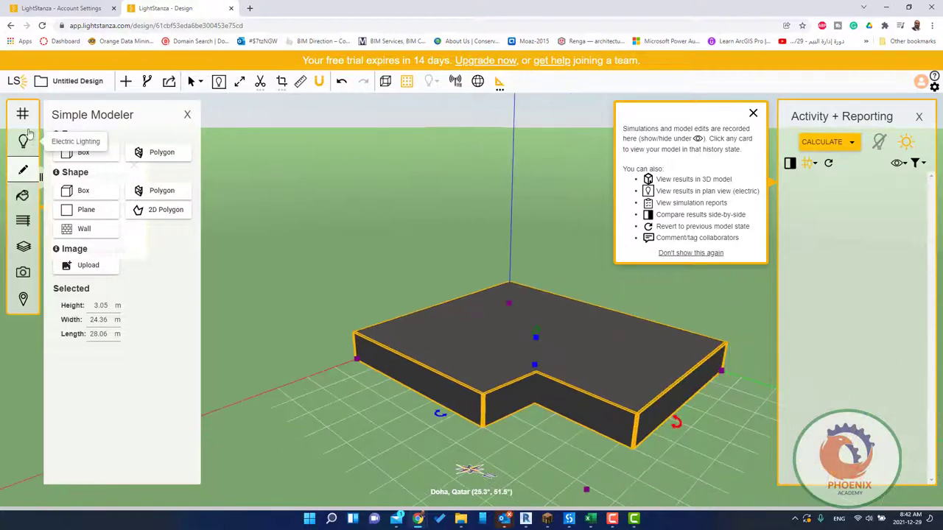
click(23, 113)
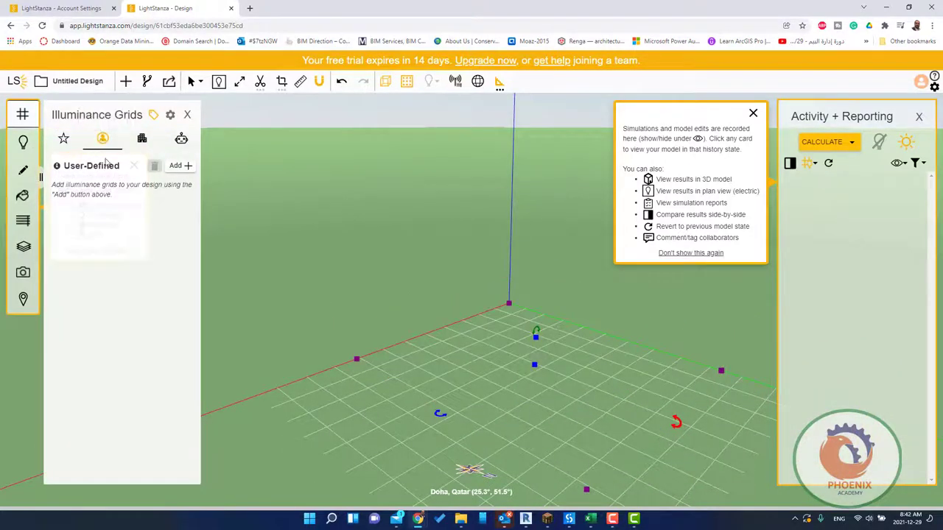
Add a 617.7 m² user-defined grid from the room's top surface on Floor 1, then show Electric Lighting.
click(142, 141)
click(102, 139)
click(185, 166)
click(221, 188)
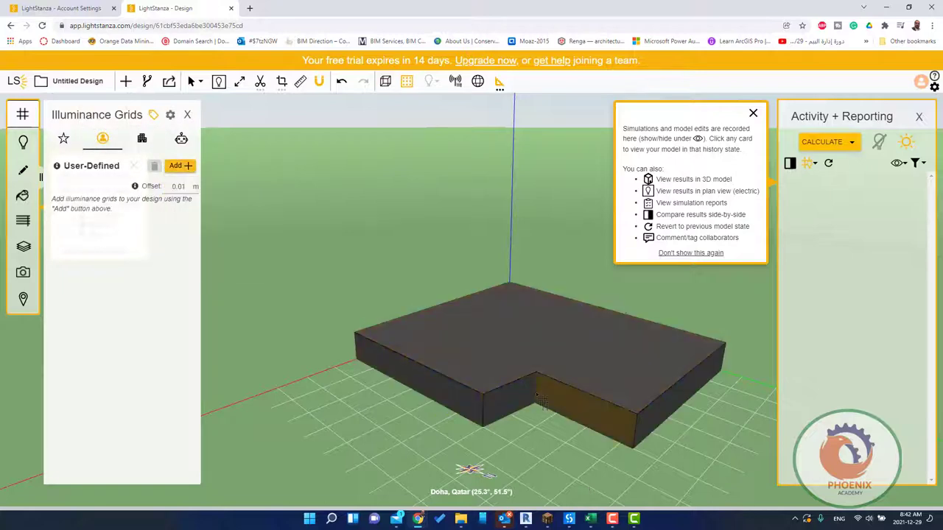
click(528, 356)
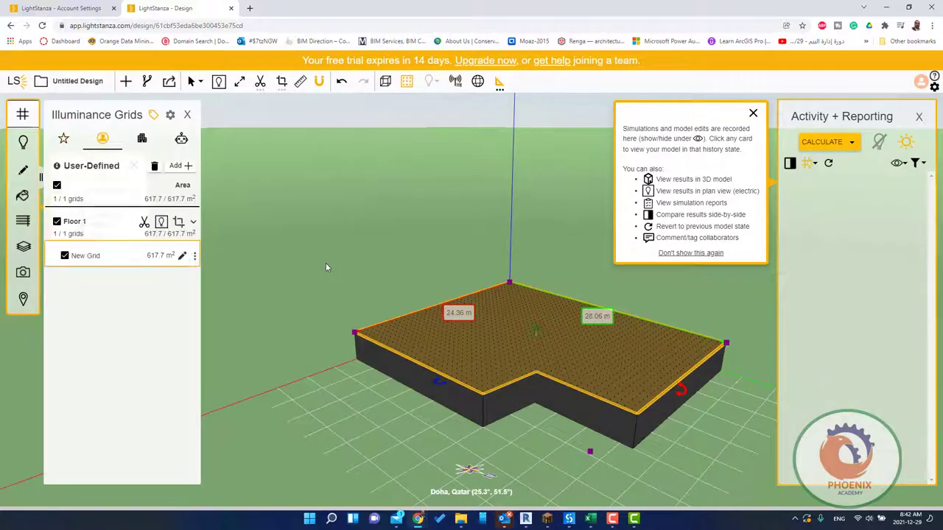
click(181, 166)
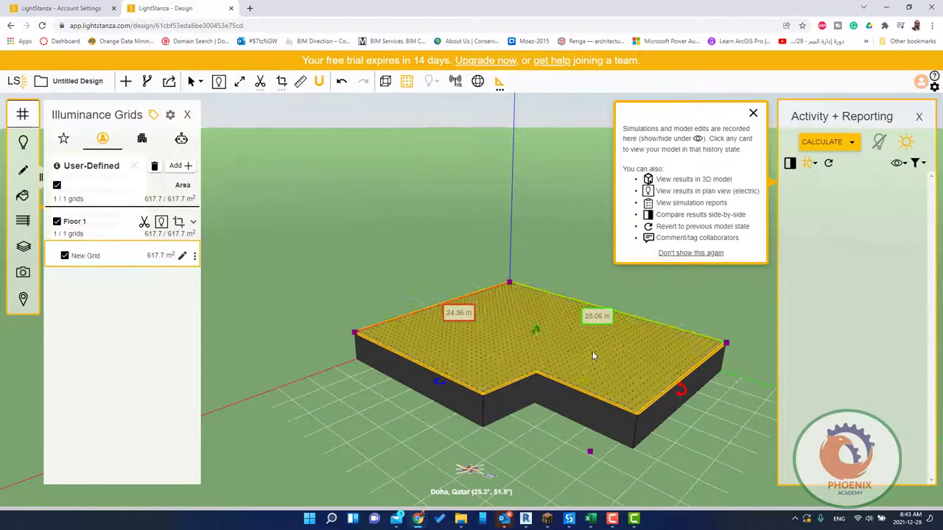
scroll(592, 351, up, 3)
scroll(592, 351, up, 2)
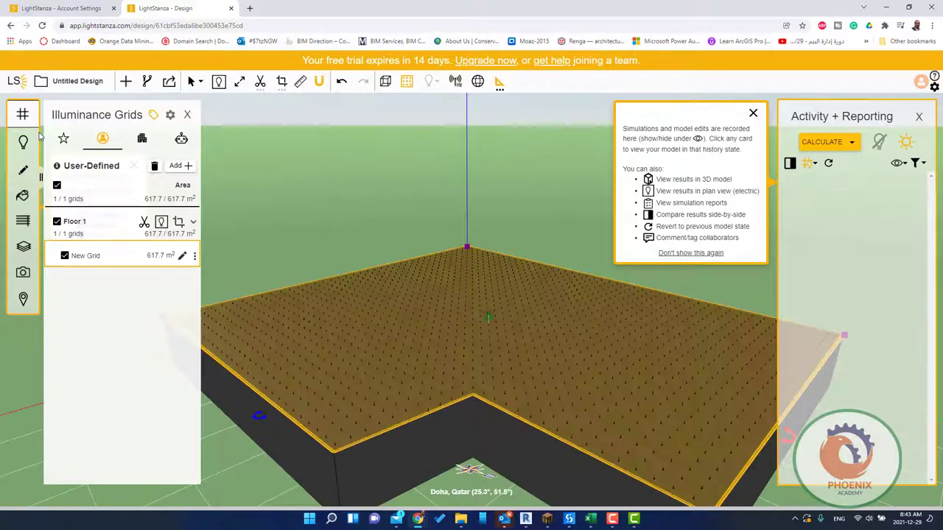
click(23, 141)
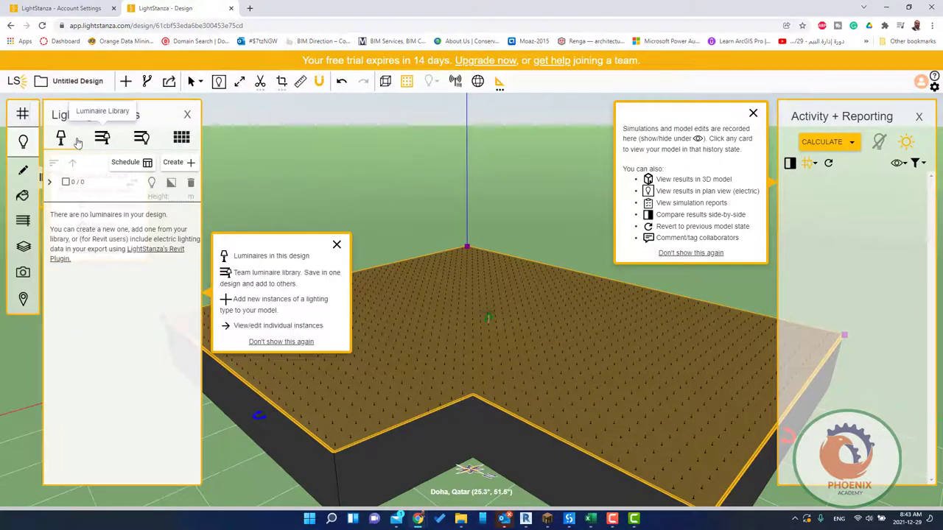
Start a new luminaire using the beacon_viper_vpl.ies file from the IES library.
click(102, 140)
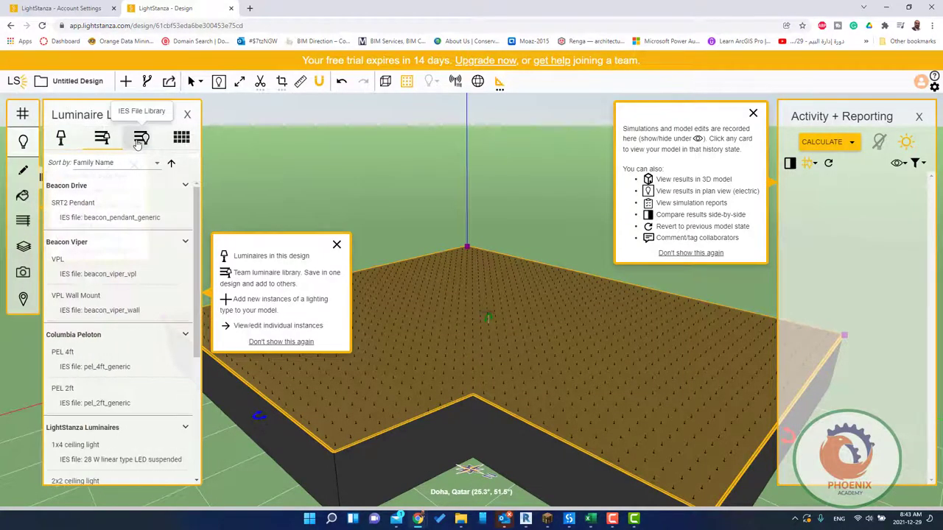
click(140, 140)
click(102, 139)
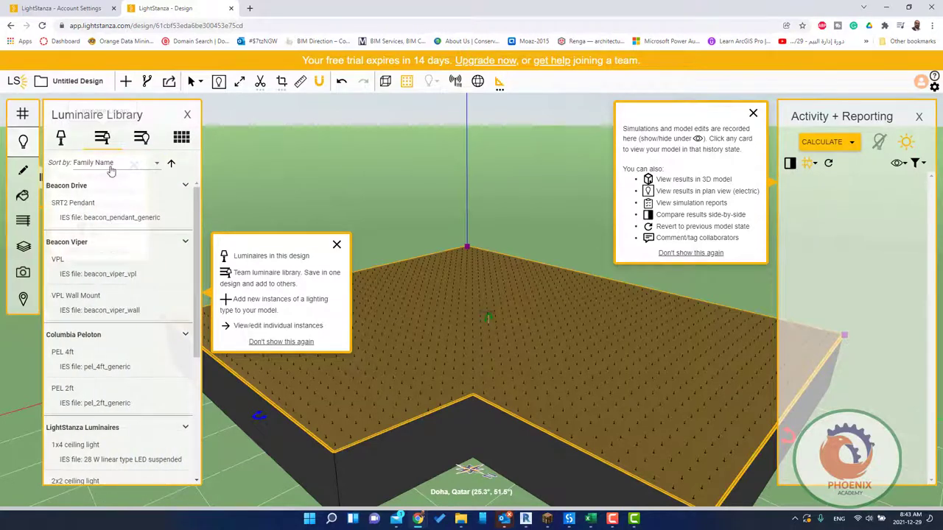
click(62, 138)
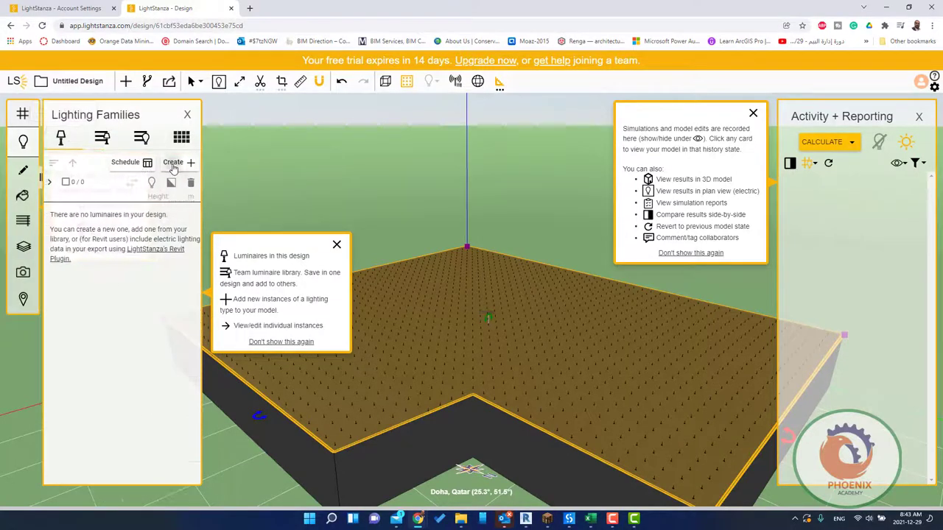
click(173, 163)
click(540, 240)
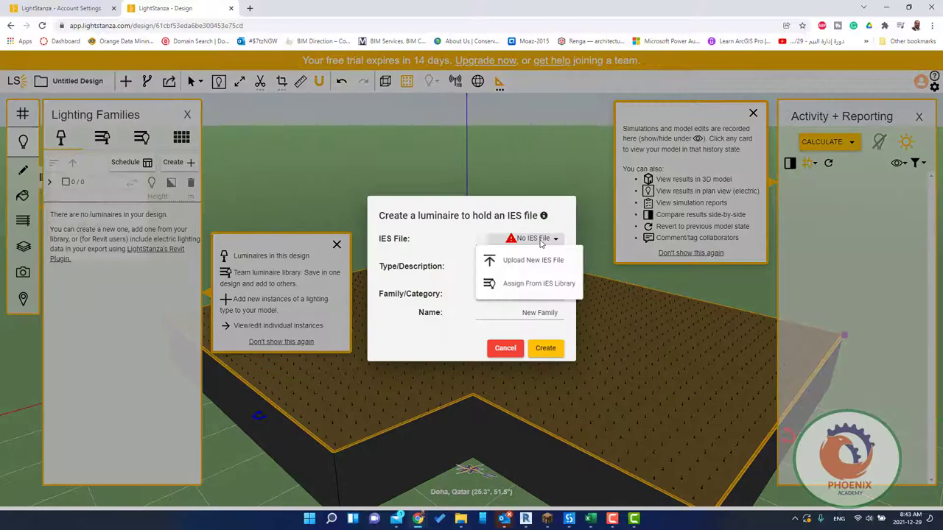
click(537, 283)
click(424, 356)
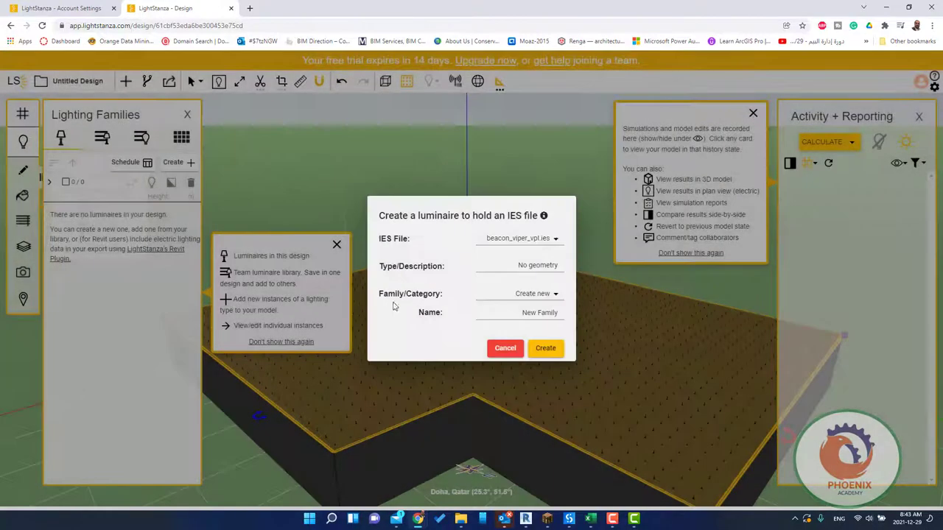
Assign the luminaire to the existing Columbia Peloton family and create it.
click(547, 295)
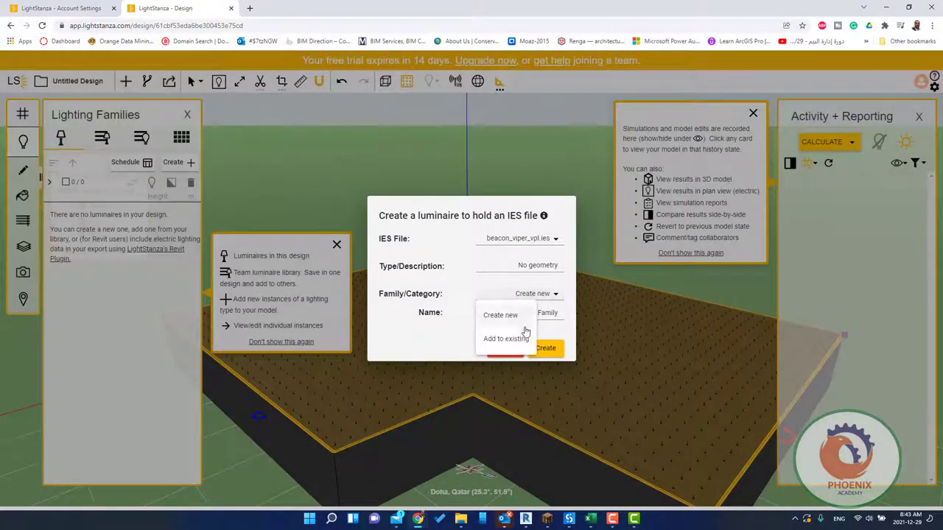
click(515, 337)
click(534, 316)
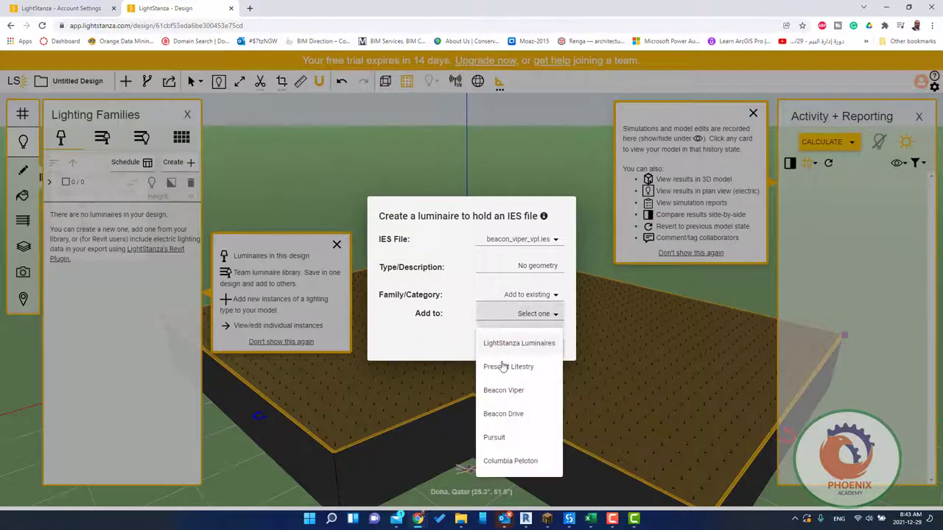
click(507, 462)
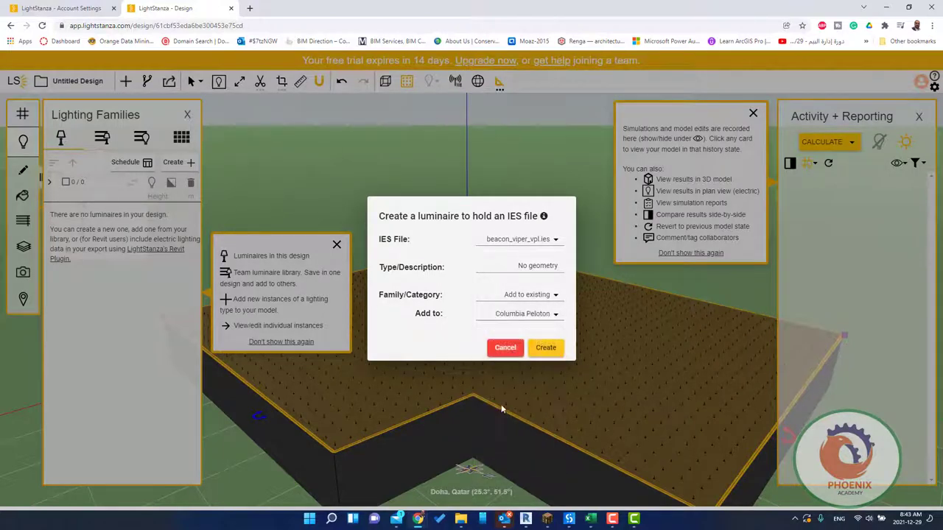
click(546, 348)
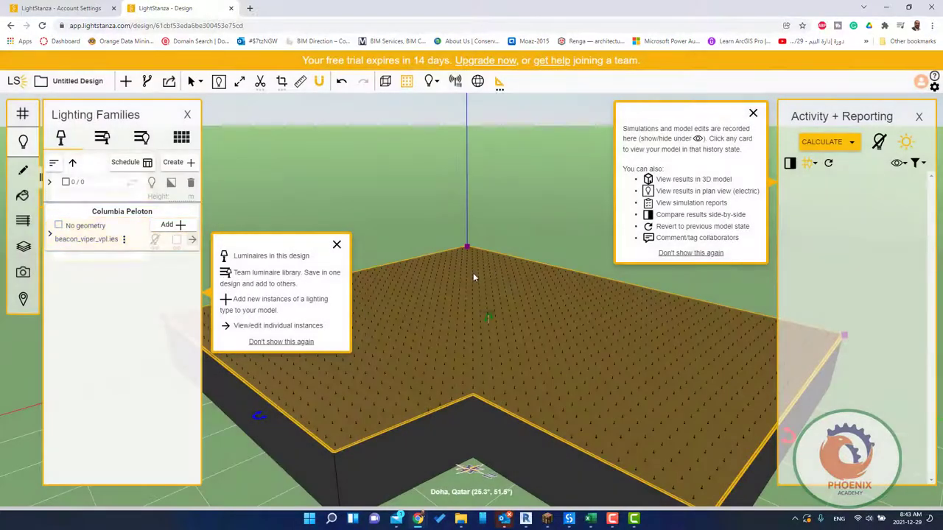
Place six Columbia Peloton luminaires at 2.74 m mounting height across the room's roof.
click(169, 224)
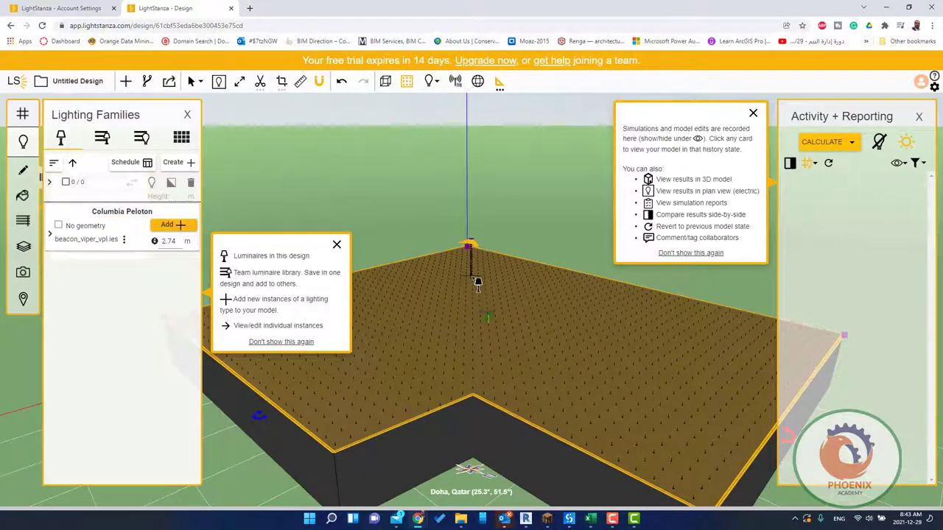
click(478, 280)
scroll(487, 255, down, 3)
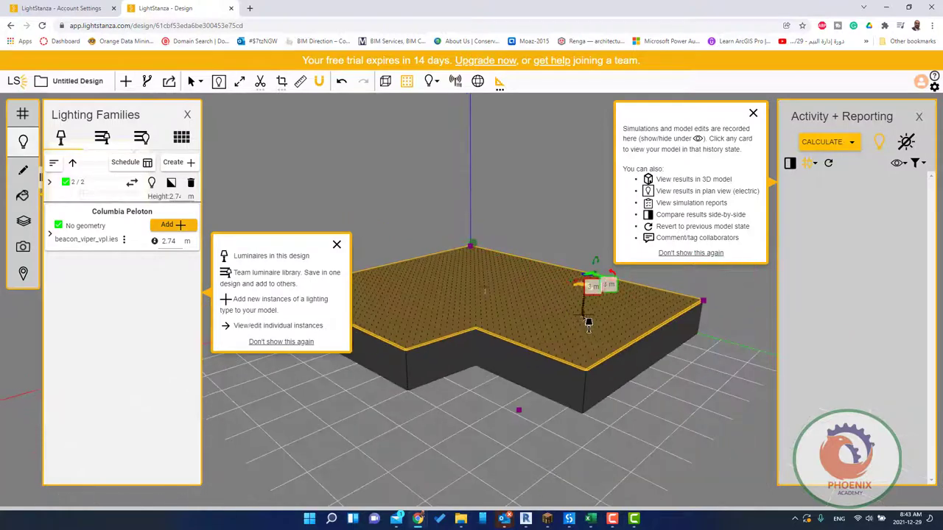
click(668, 398)
scroll(475, 338, up, 1)
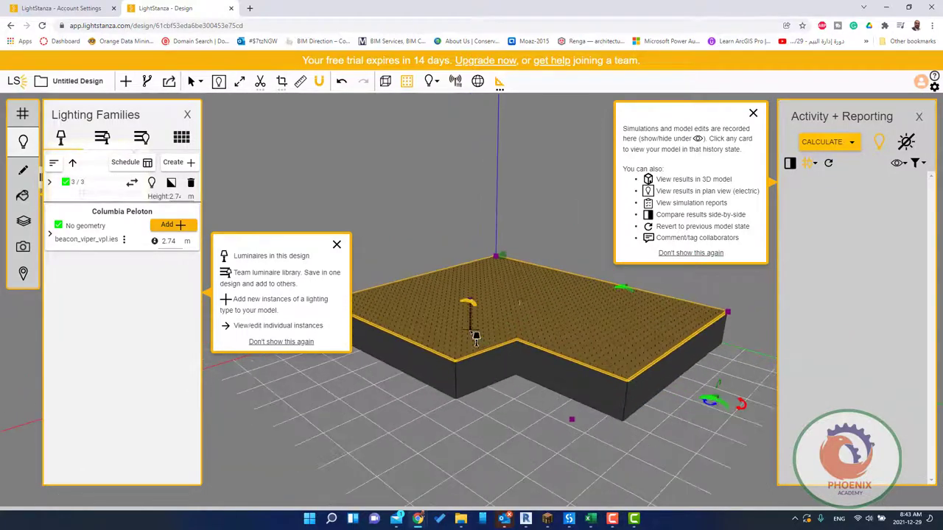
click(475, 335)
click(388, 274)
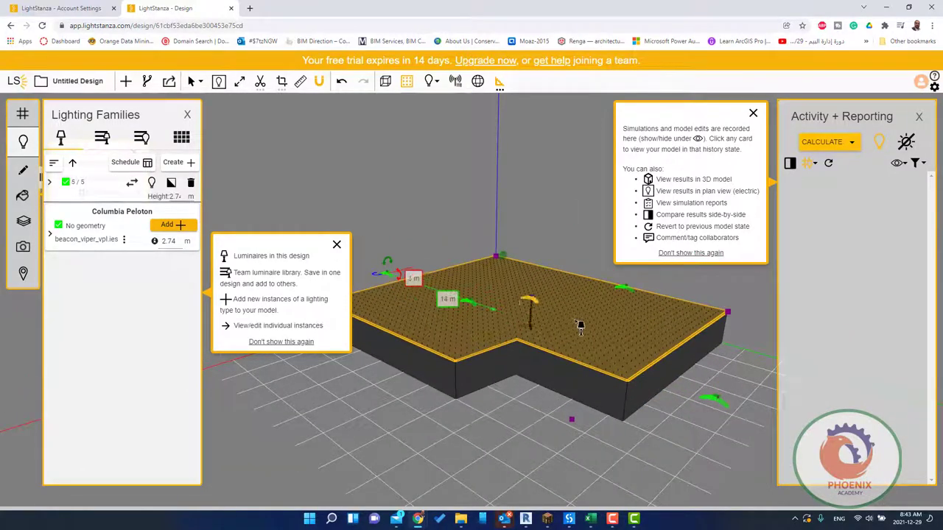
click(534, 309)
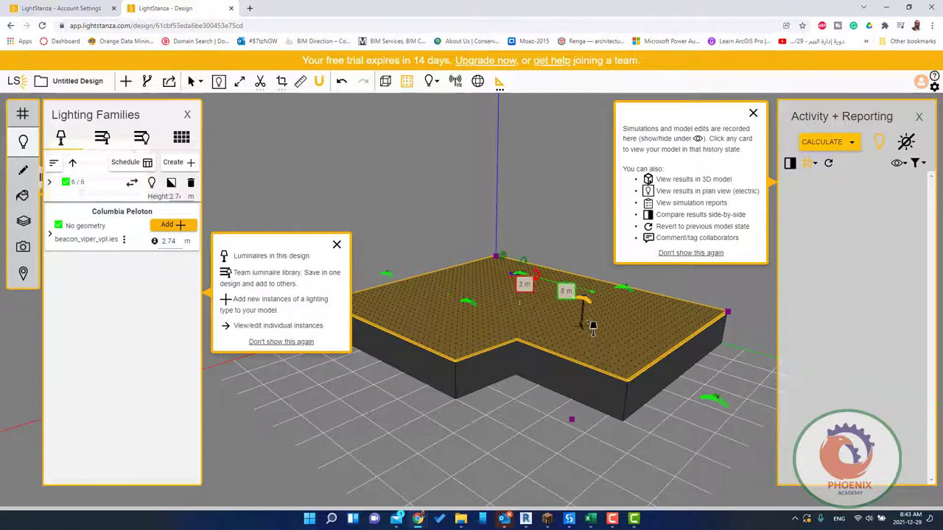
Run a Grid Illuminance calculation, then bring up Account Settings.
click(845, 149)
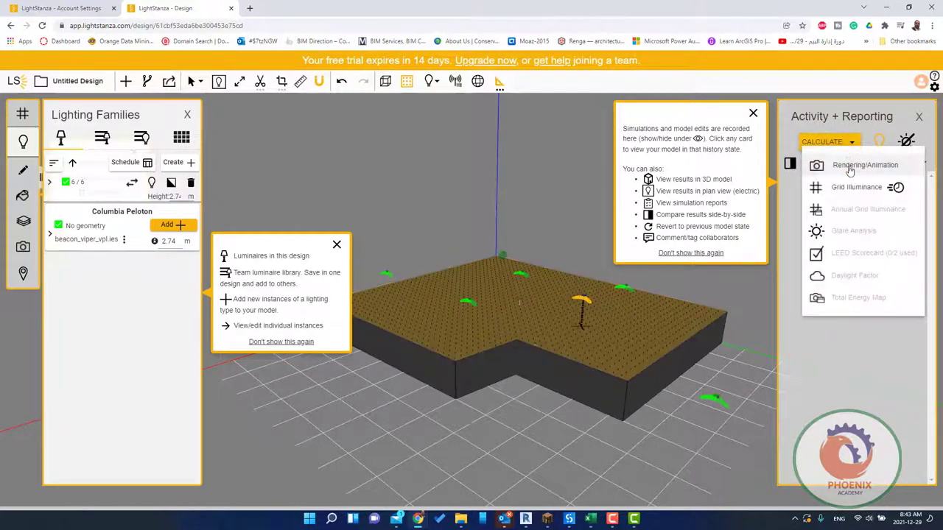
click(854, 185)
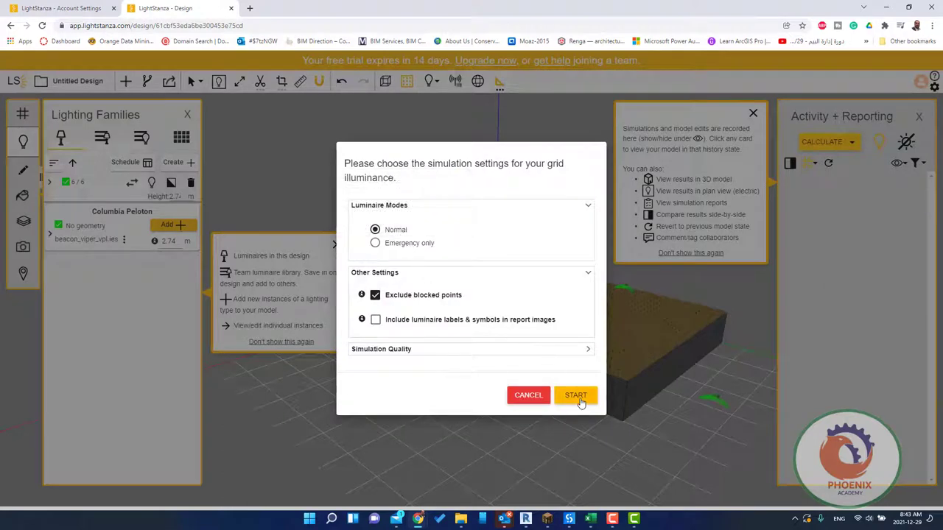
click(575, 395)
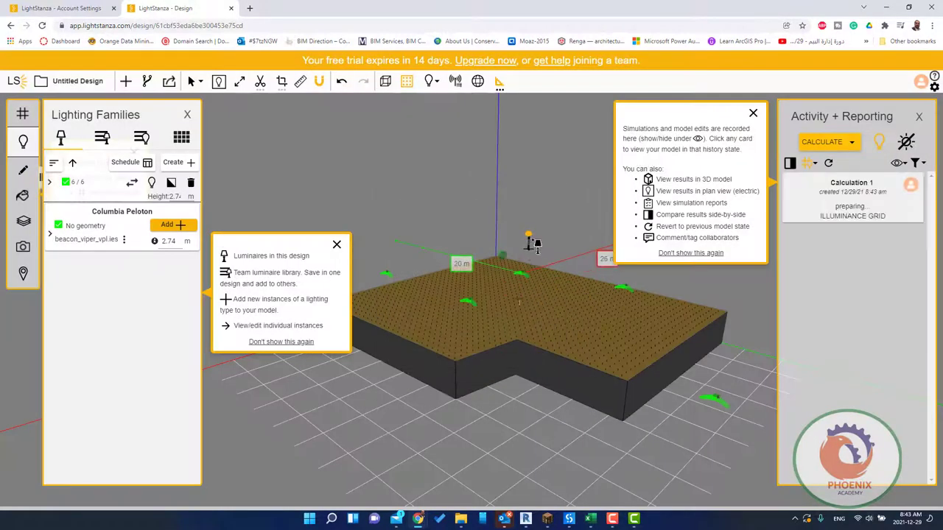
click(934, 87)
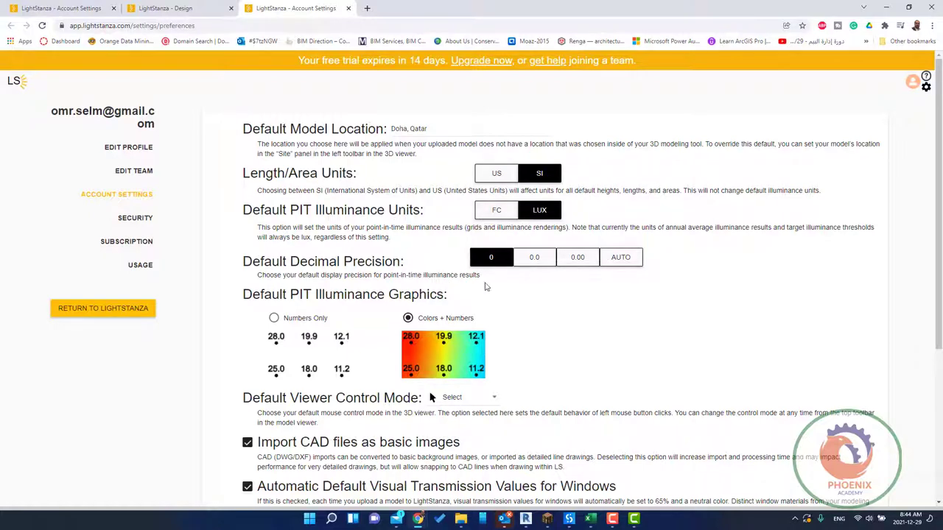
Set Default Decimal Precision to AUTO, enable Automatic Simulations, and go back to the design.
click(607, 258)
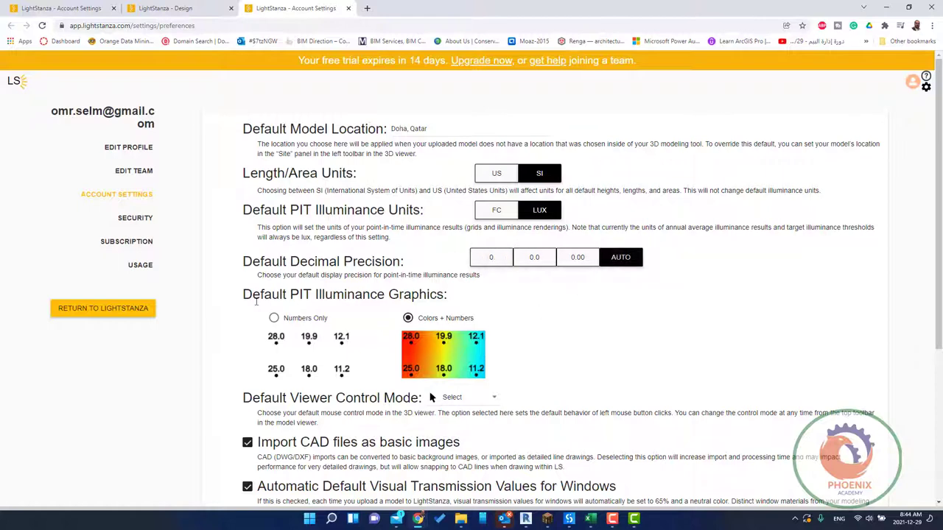
scroll(256, 300, down, 2)
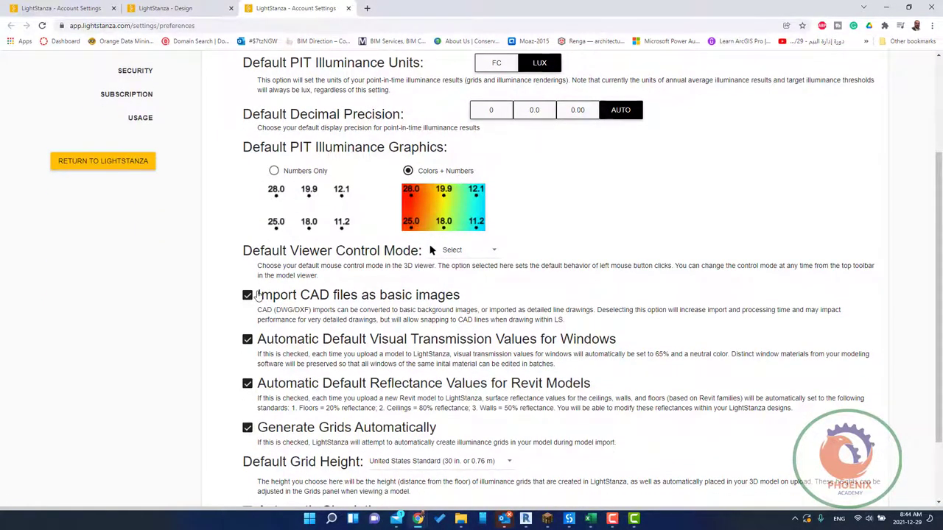
scroll(258, 295, down, 1)
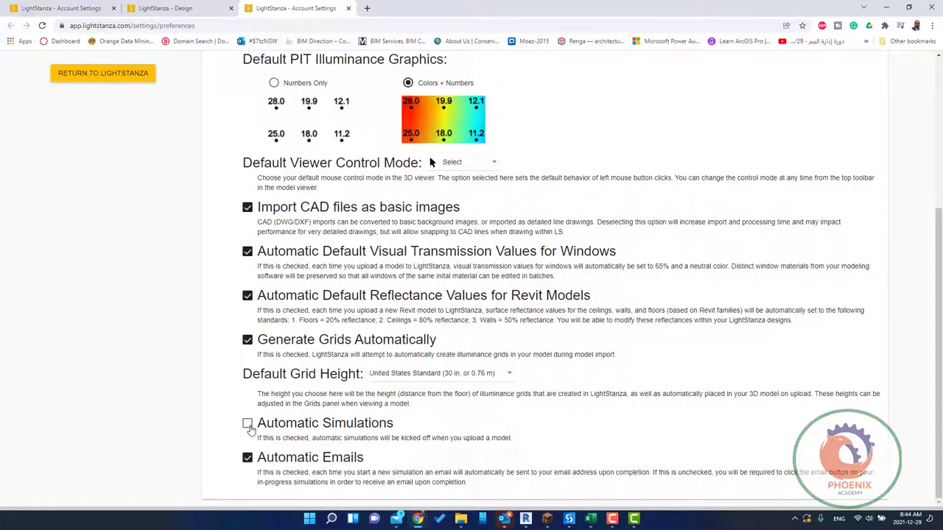
click(248, 426)
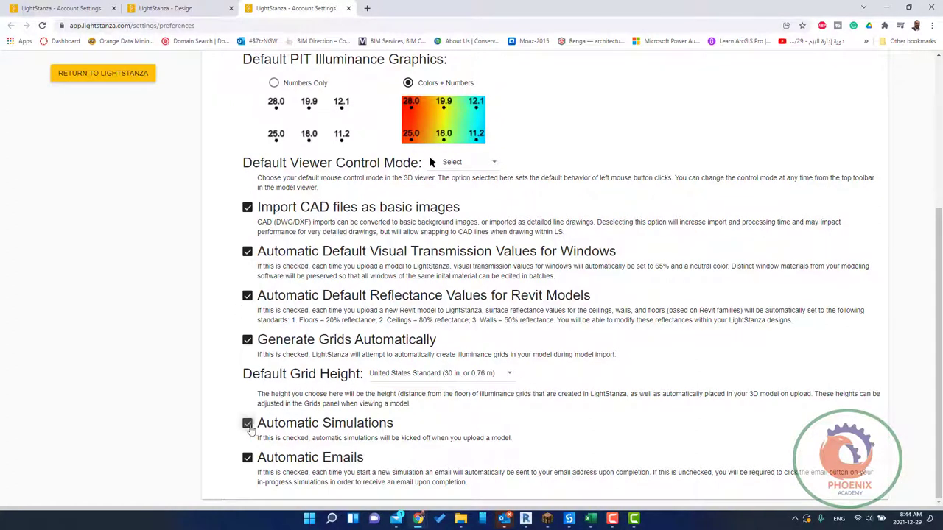
click(195, 13)
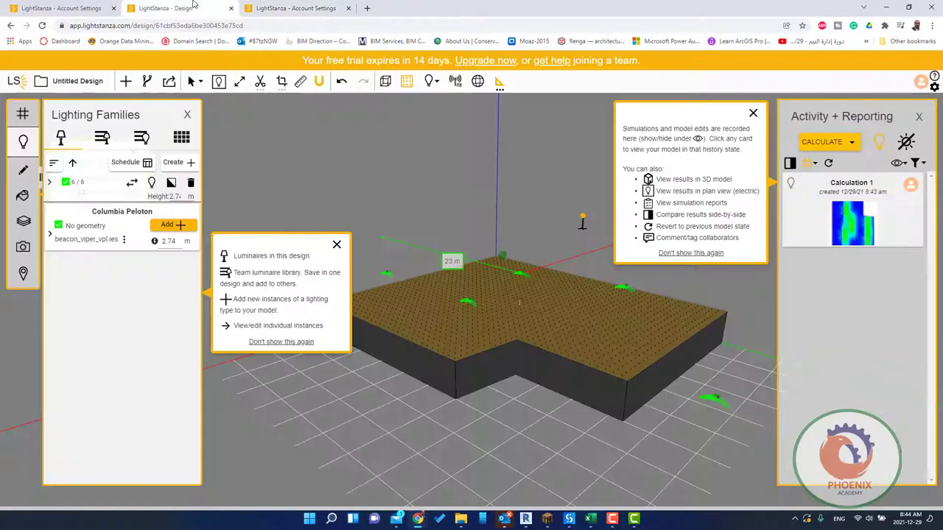
Show Calculation 1 in plan with illuminance bounds narrowed to 91–141 lux, then return to Account Settings.
click(853, 223)
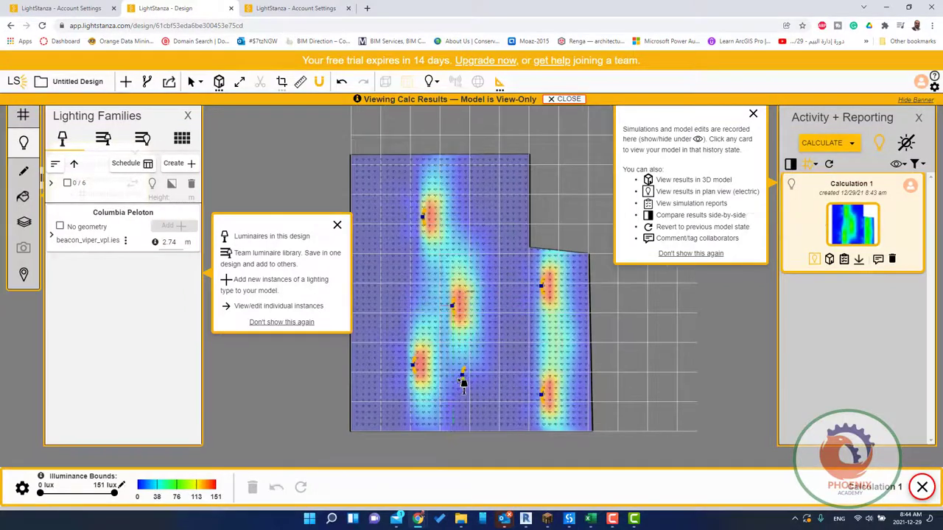
drag(116, 495, 68, 494)
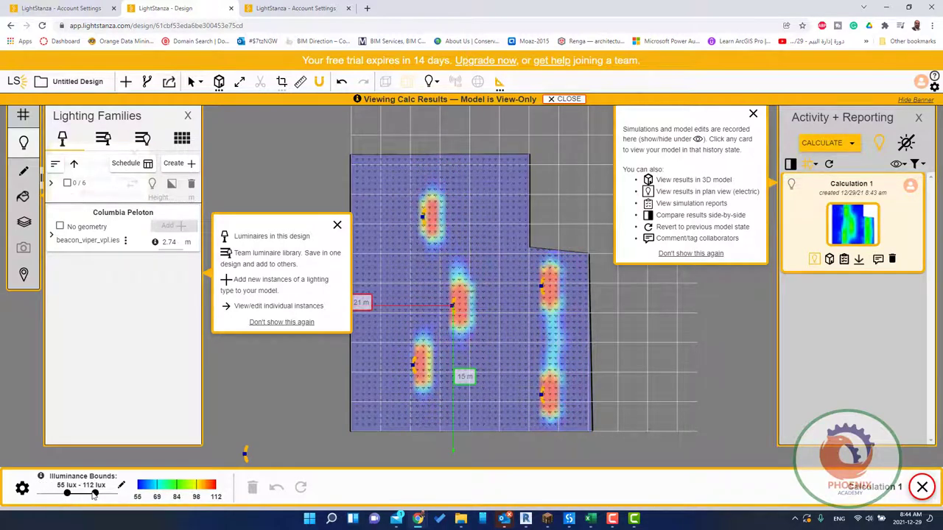
mouse_move(96, 494)
mouse_down()
mouse_move(110, 494)
mouse_move(85, 494)
mouse_up()
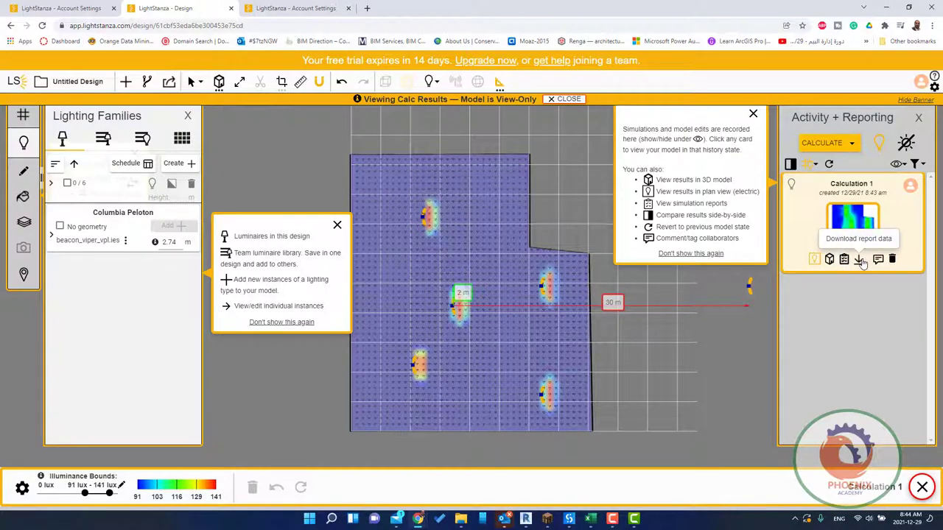
click(263, 8)
Go to Edit Team to view the team's trial, user and compute-engine details.
scroll(294, 162, up, 1)
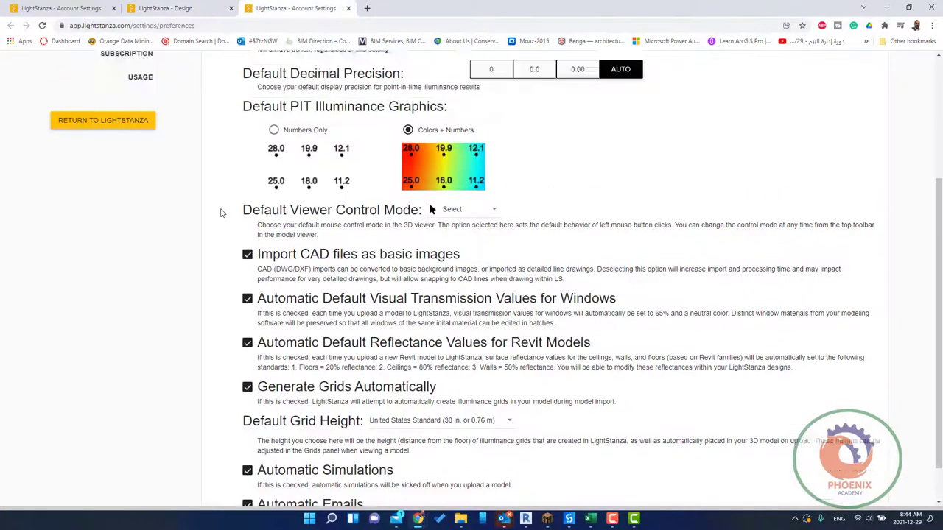
scroll(431, 397, up, 3)
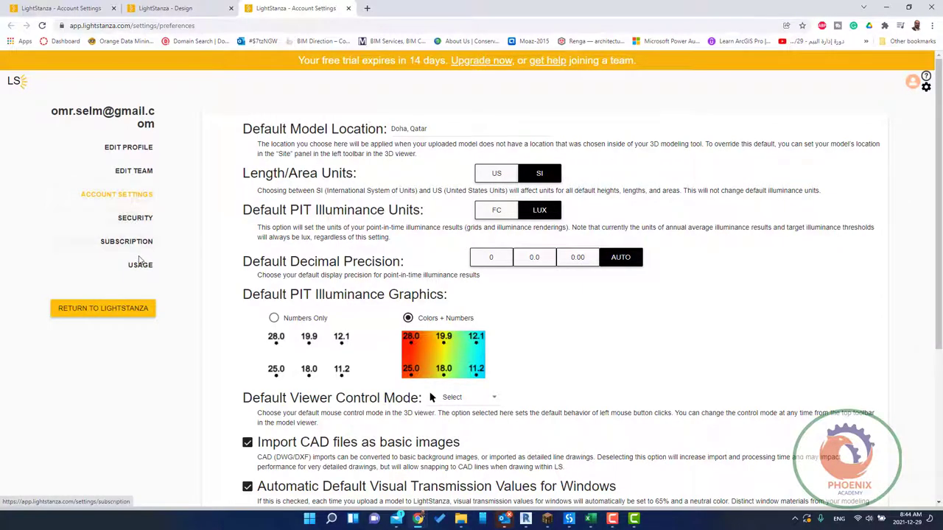
scroll(280, 300, down, 3)
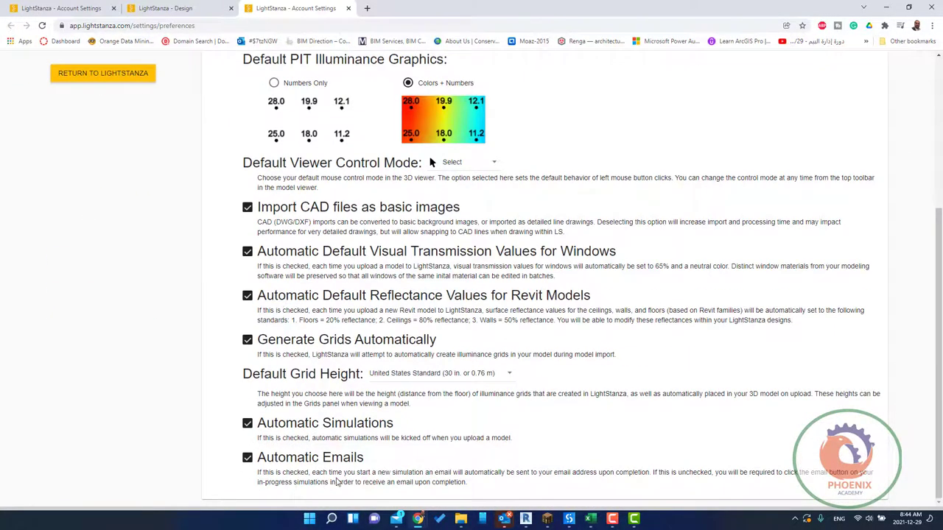
scroll(189, 355, up, 3)
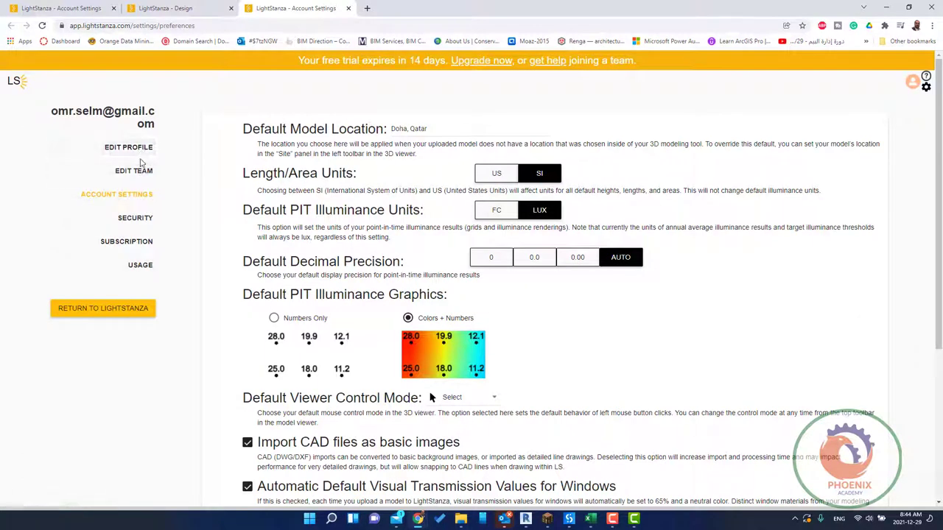
click(134, 171)
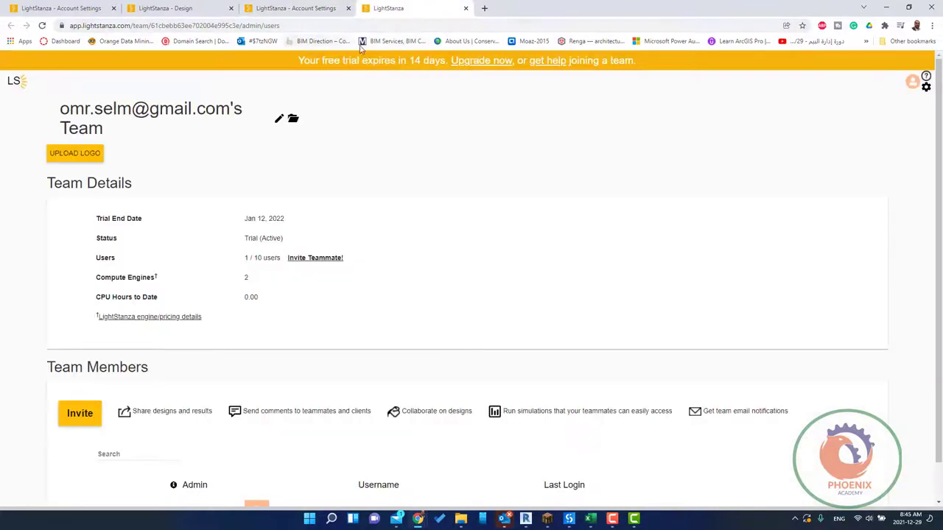
scroll(136, 251, down, 1)
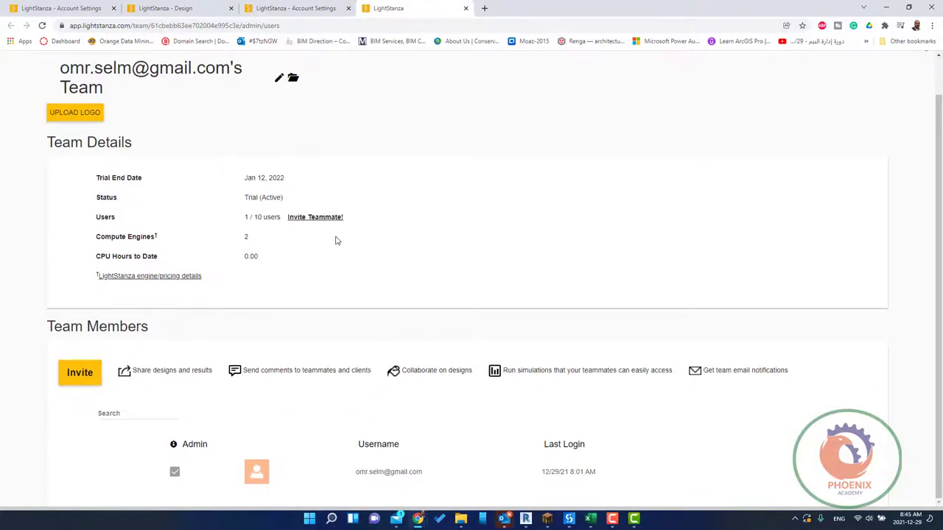